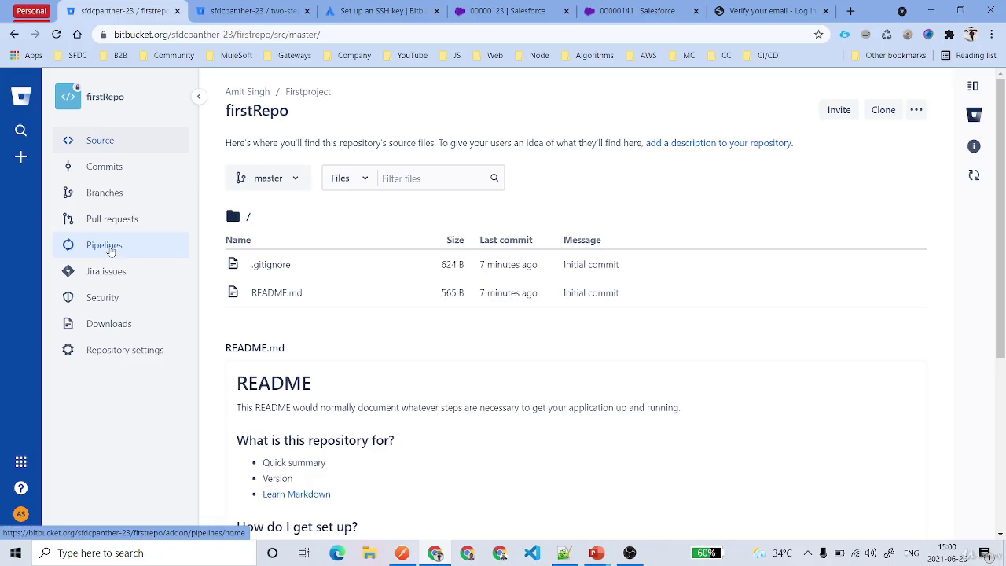
# Step: Open Pipelines for the firstRepo repository and select the Starter pipeline template to create the first pipeline
pyautogui.click(104, 245)
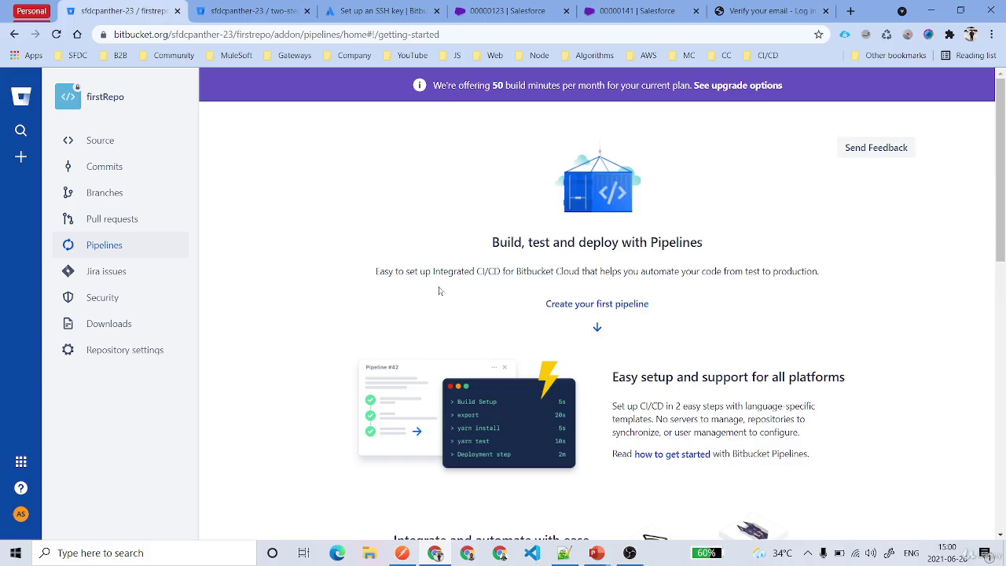
pyautogui.scroll(-5, 503, 263)
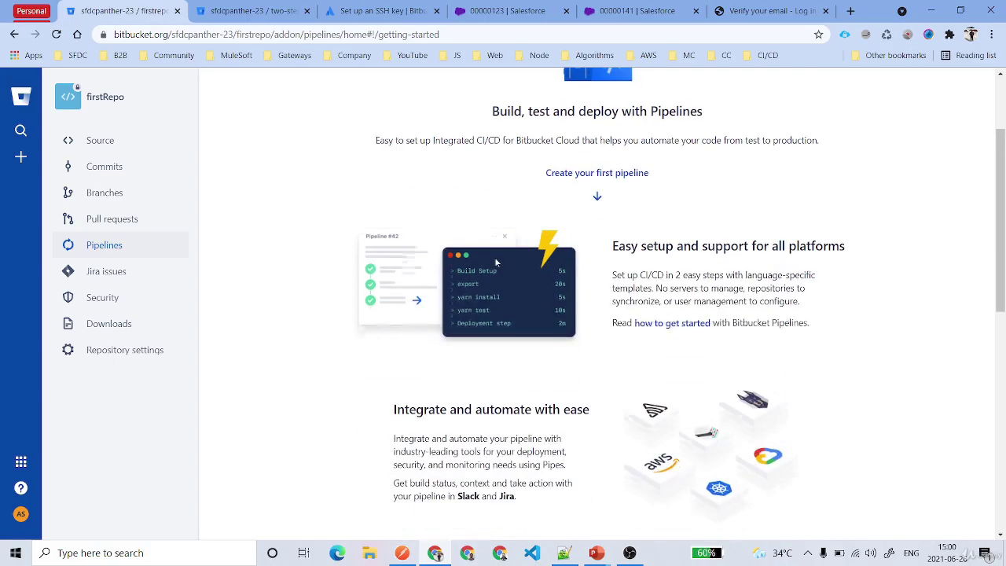
pyautogui.scroll(-2, 511, 268)
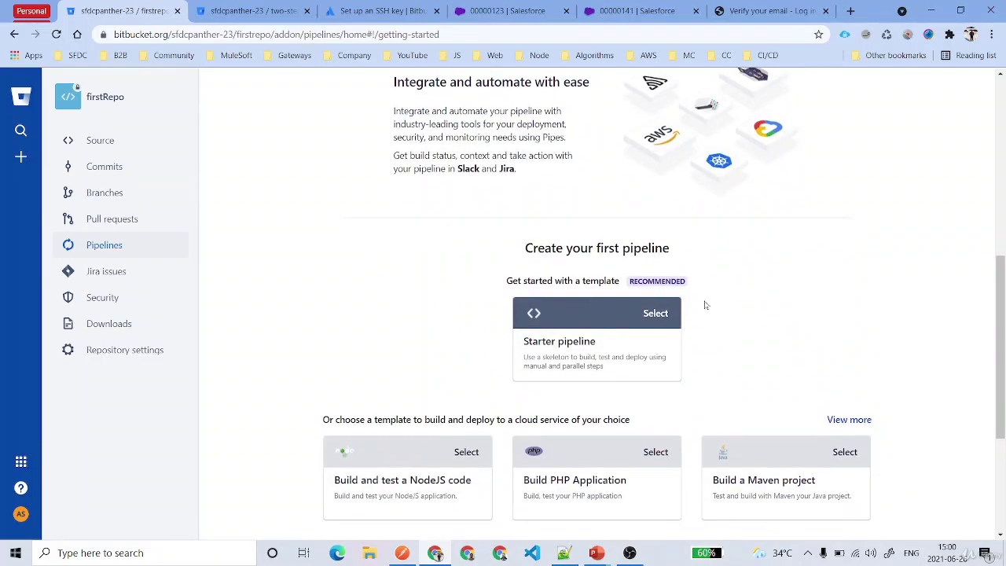
pyautogui.moveTo(524, 248); pyautogui.dragTo(685, 250)
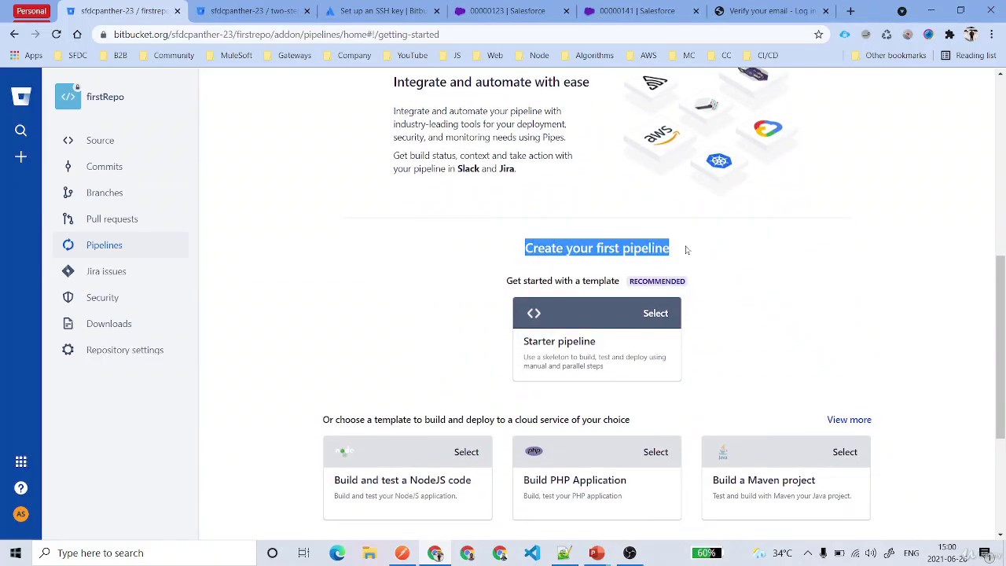
pyautogui.click(651, 317)
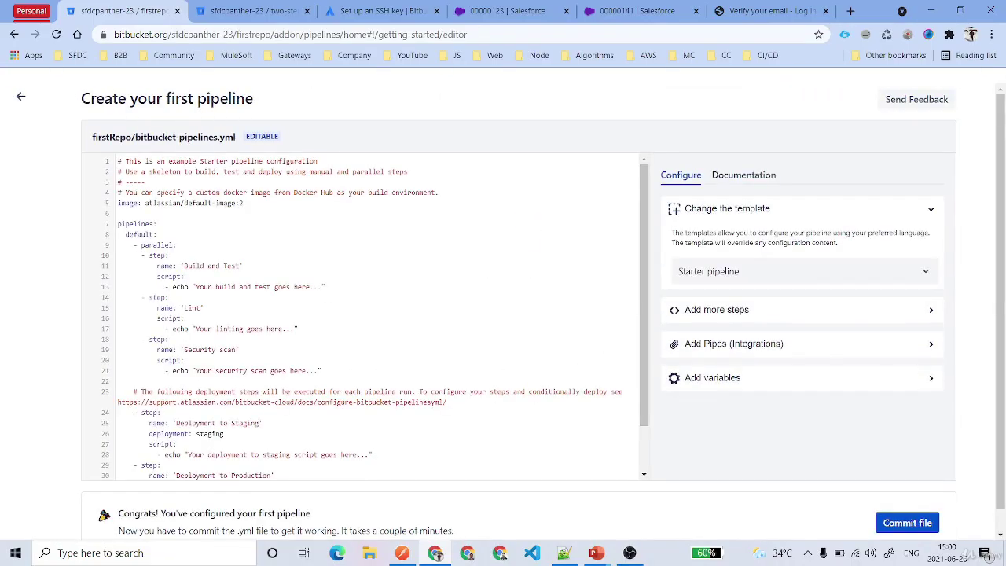
# Step: Look through the starter pipeline configuration and open the template's documentation
pyautogui.scroll(-1, 373, 314)
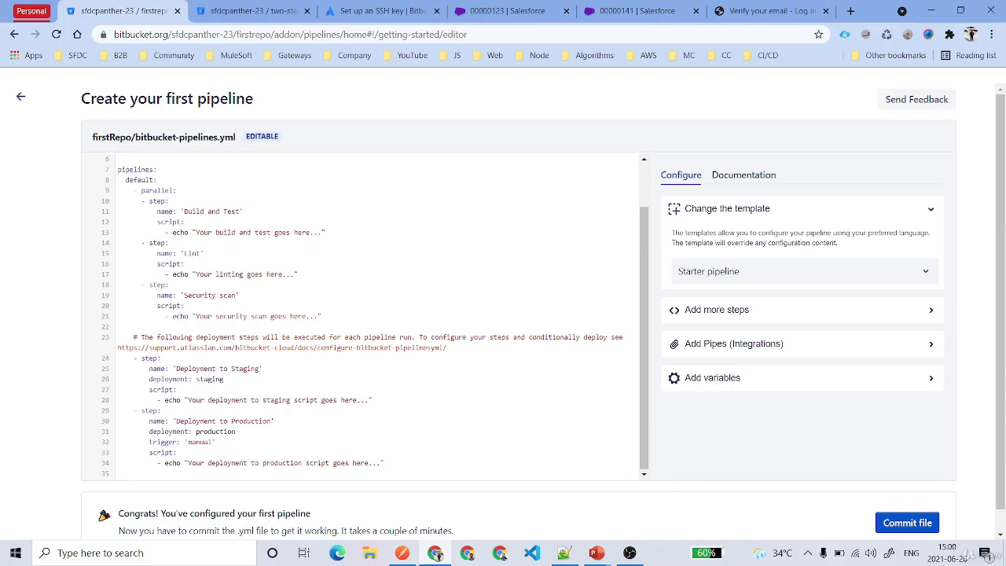
pyautogui.scroll(1, 373, 314)
pyautogui.scroll(-1, 373, 314)
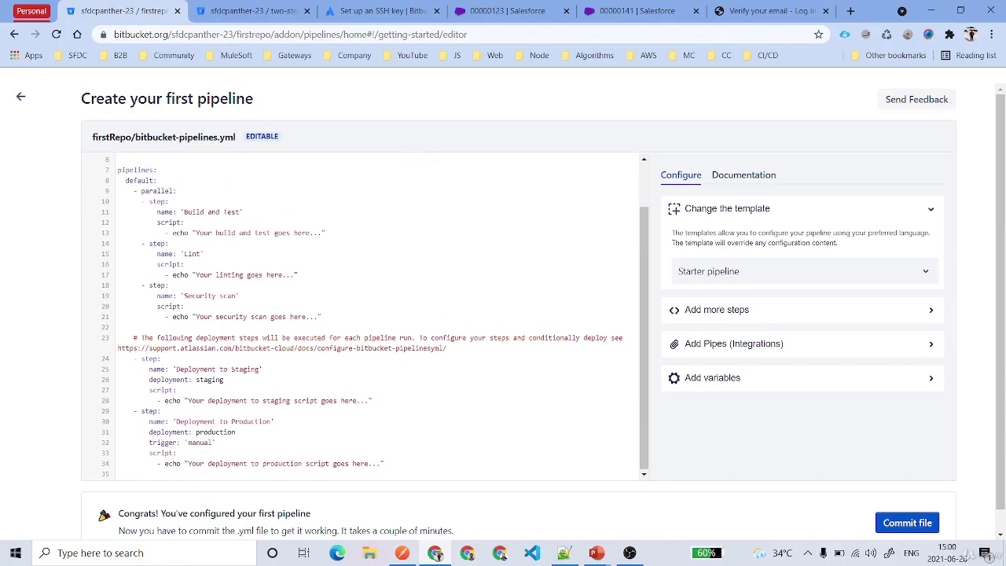
pyautogui.scroll(1, 373, 315)
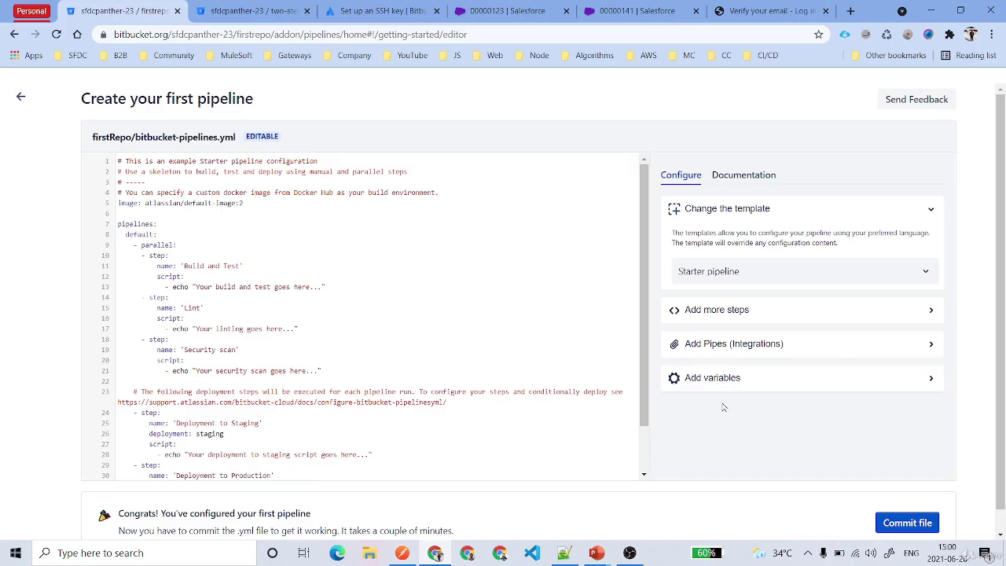
pyautogui.click(739, 178)
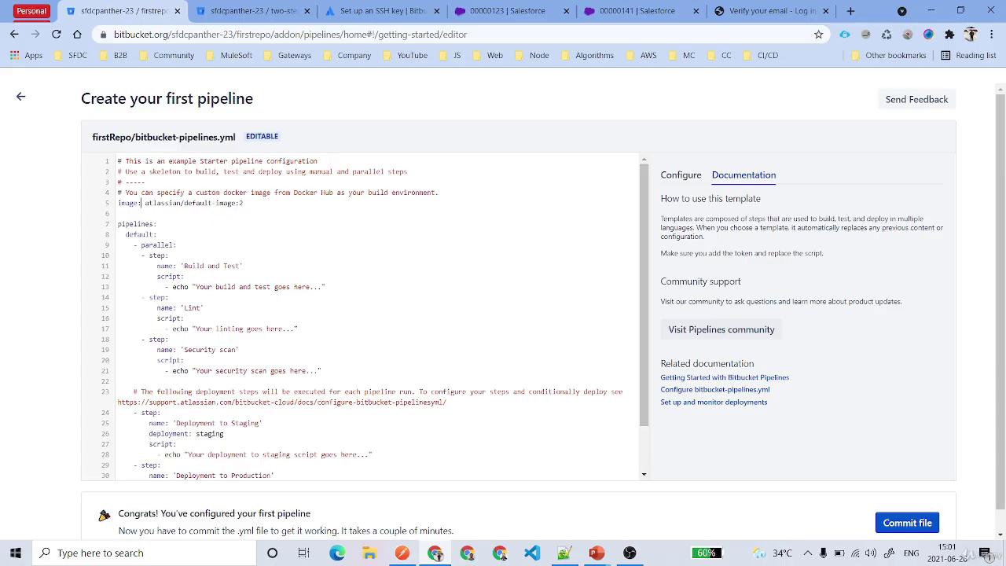
# Step: Examine the build image definition, the default section and its parallel steps in bitbucket-pipelines.yml
pyautogui.moveTo(141, 203)
pyautogui.mouseDown()
pyautogui.moveTo(243, 203)
pyautogui.moveTo(145, 202)
pyautogui.mouseUp()
pyautogui.click(244, 203)
pyautogui.click(157, 234)
pyautogui.moveTo(144, 202); pyautogui.dragTo(240, 203)
pyautogui.click(244, 203)
pyautogui.hotkey('shift', 'End')
pyautogui.moveTo(124, 234); pyautogui.dragTo(321, 370)
pyautogui.doubleClick(156, 245)
pyautogui.scroll(-3, 361, 314)
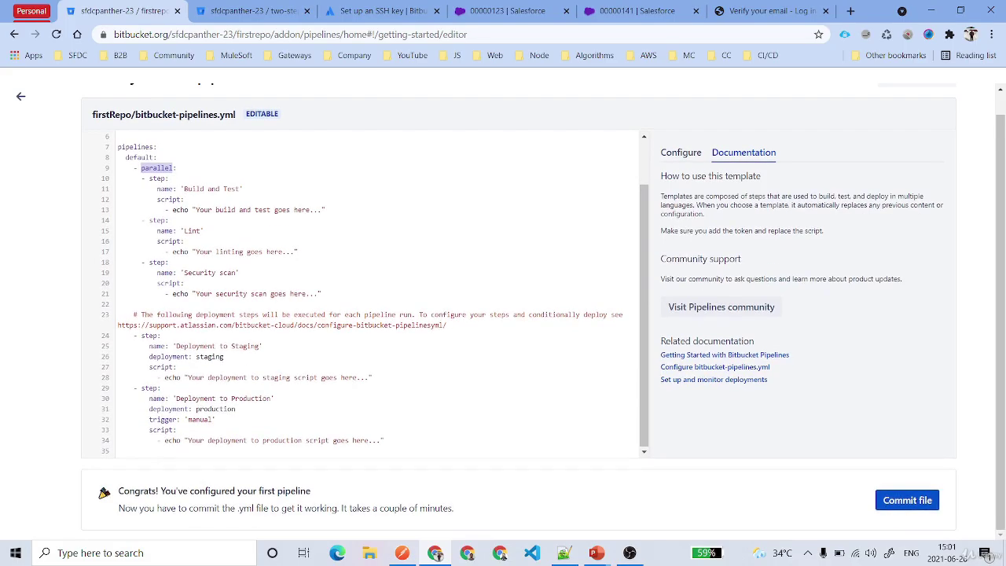
# Step: Examine the name, deployment and trigger settings of the staging and production deployment steps
pyautogui.click(131, 335)
pyautogui.moveTo(184, 345); pyautogui.dragTo(262, 346)
pyautogui.doubleClick(209, 356)
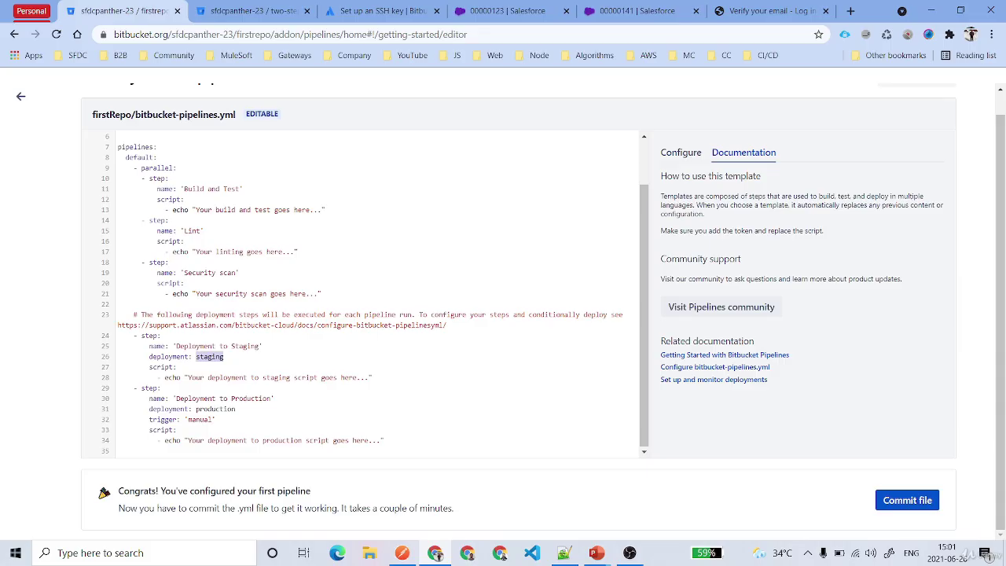
pyautogui.moveTo(133, 388); pyautogui.dragTo(215, 419)
pyautogui.doubleClick(215, 409)
pyautogui.doubleClick(200, 419)
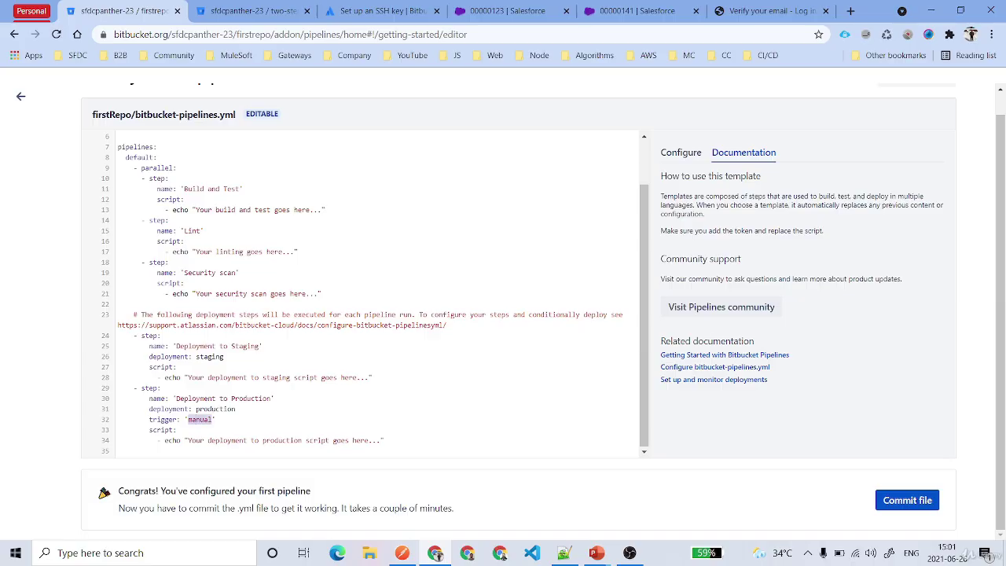
# Step: Duplicate the 'Deployment to Staging' step block directly below the original
pyautogui.moveTo(134, 336); pyautogui.dragTo(373, 377)
pyautogui.hotkey('ctrl', 'c')
pyautogui.press('Right')
pyautogui.press('Return')
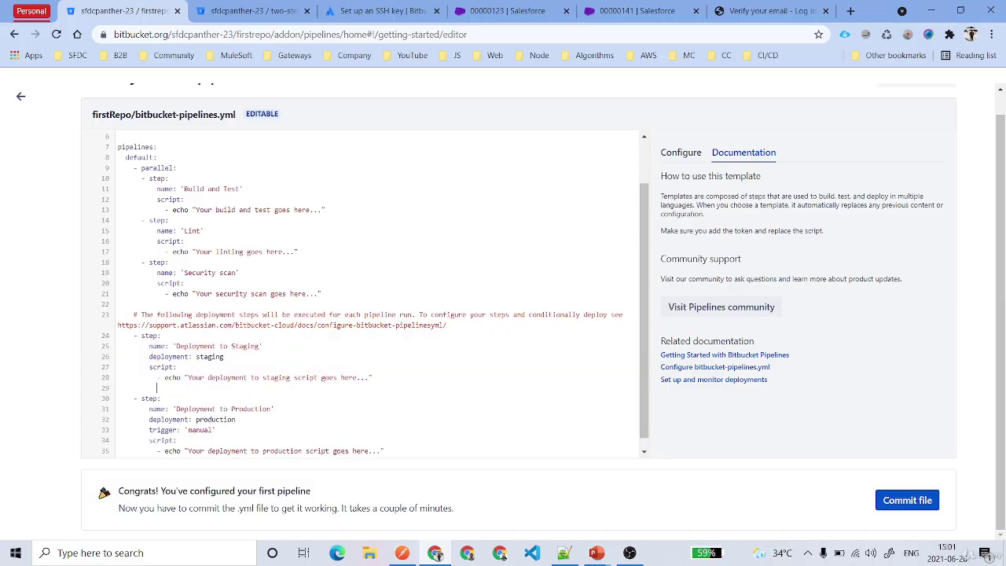
pyautogui.hotkey('ctrl', 'v')
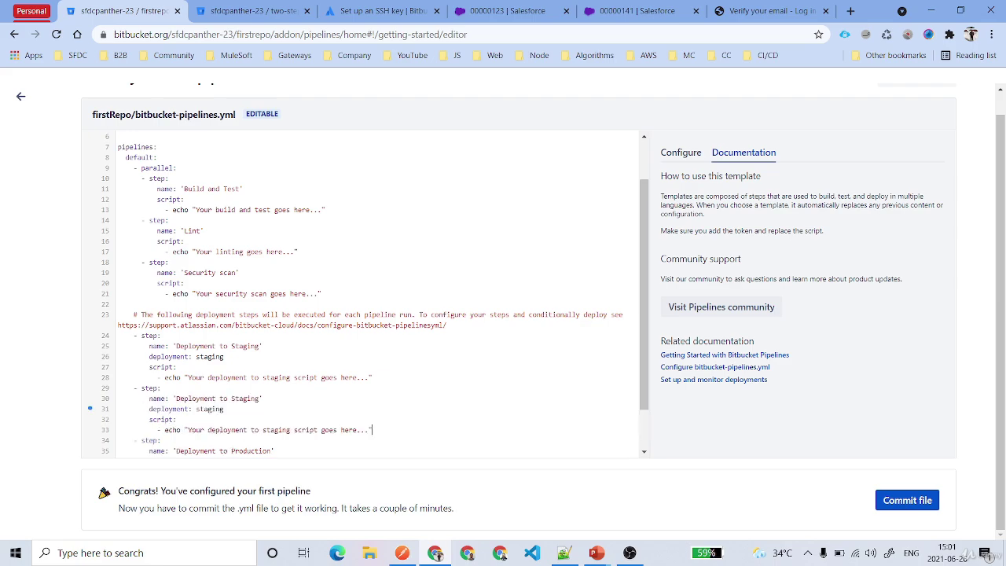
# Step: Change the first staging step's deployment to test and its name to 'Deployment to Test'
pyautogui.doubleClick(209, 356)
pyautogui.write('test')
pyautogui.doubleClick(245, 346)
pyautogui.write('Test')
pyautogui.scroll(-2, 375, 295)
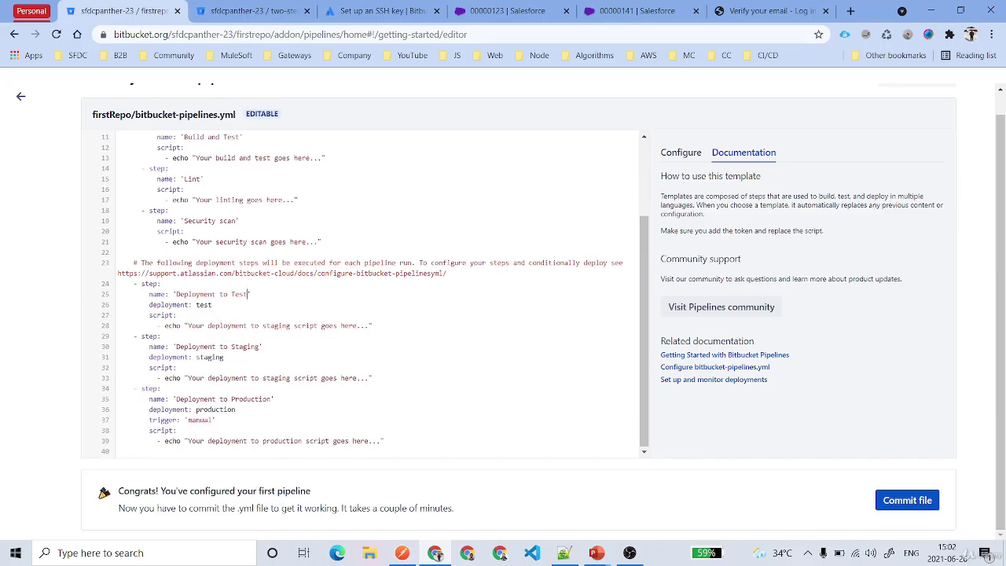
# Step: Review the deployment steps, the production step's trigger setting and the block of parallel steps
pyautogui.moveTo(118, 284); pyautogui.dragTo(373, 378)
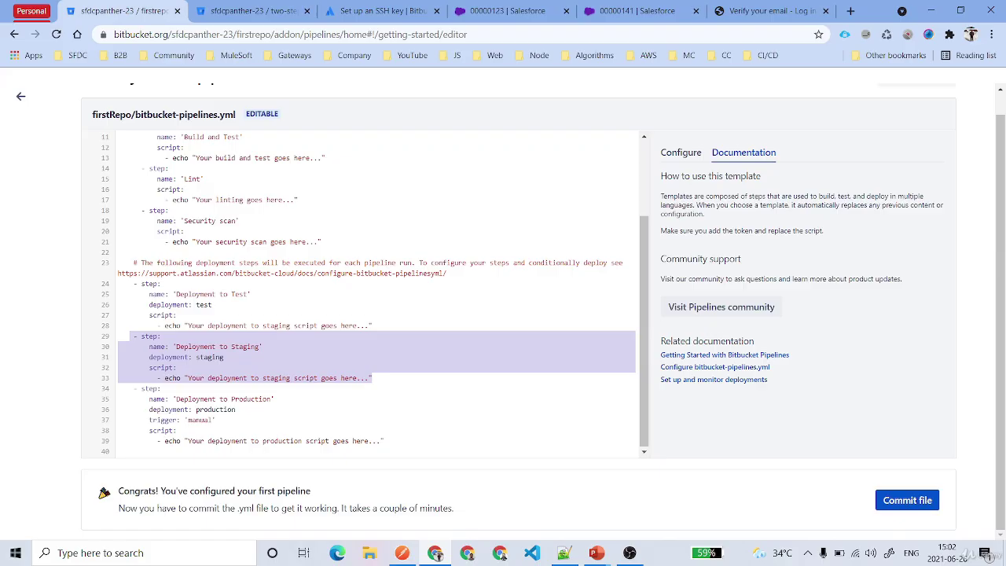
pyautogui.doubleClick(215, 409)
pyautogui.doubleClick(199, 420)
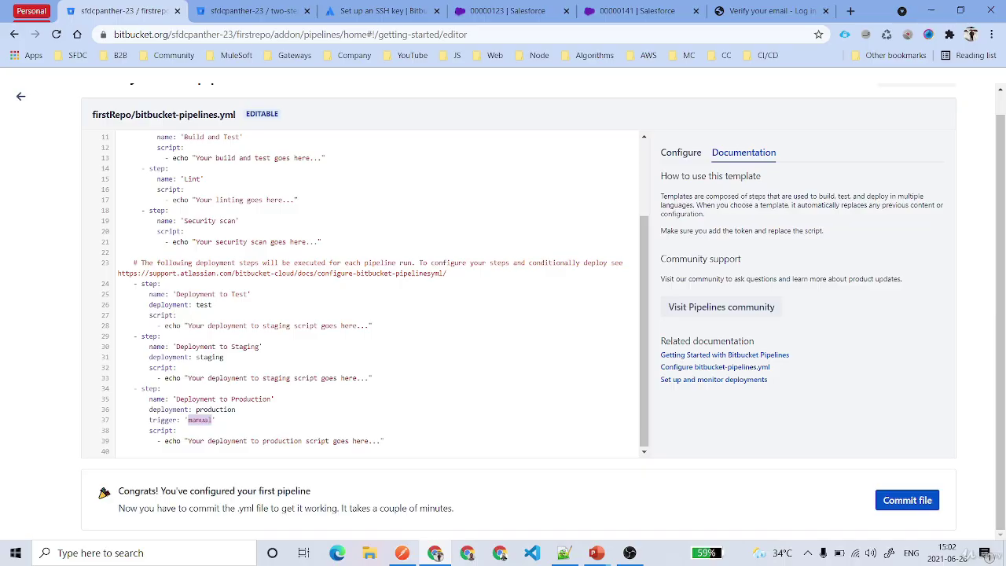
pyautogui.scroll(3, 377, 295)
pyautogui.moveTo(322, 349); pyautogui.dragTo(169, 232)
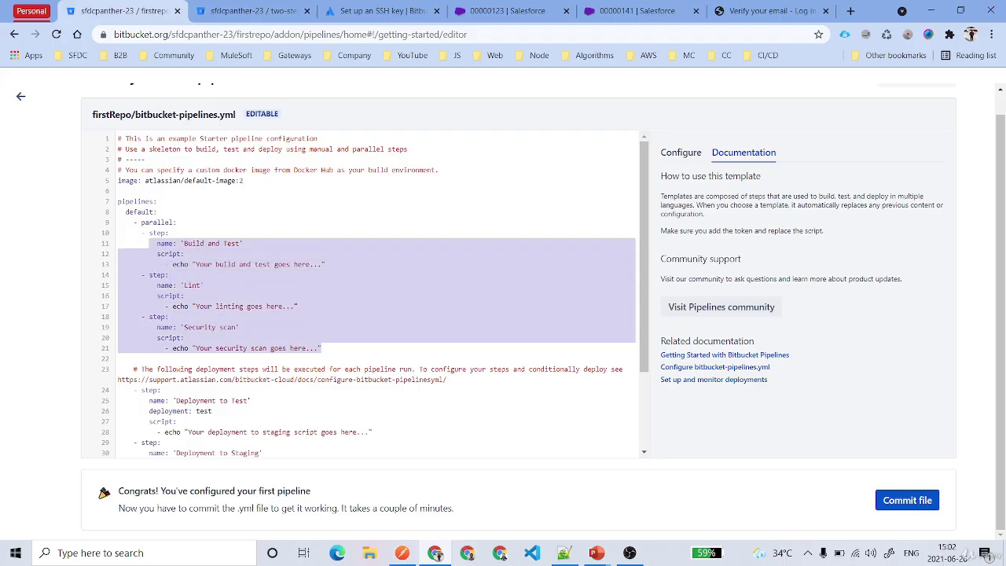
pyautogui.click(169, 233)
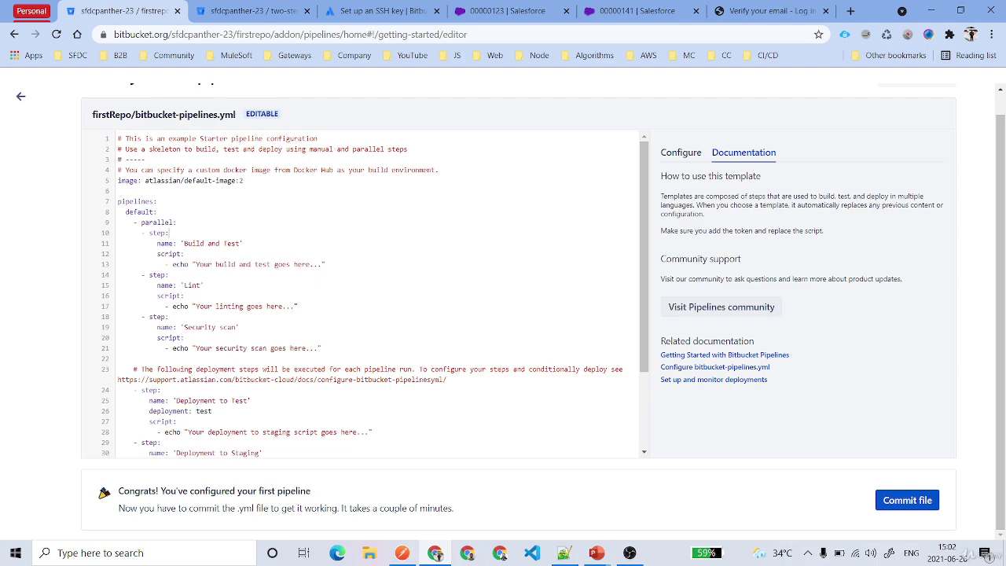
# Step: Examine the 'Build and Test' step line by line, covering its step key, name, script and echo command
pyautogui.press('Home')
pyautogui.hotkey('shift', 'End')
pyautogui.press('Down')
pyautogui.press('Home')
pyautogui.hotkey('shift', 'End')
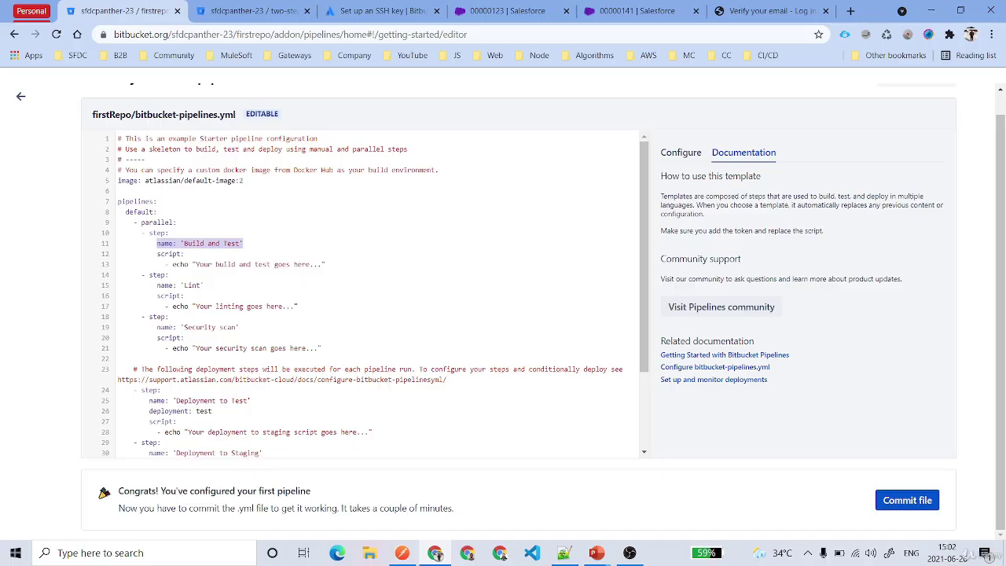
pyautogui.press('Down')
pyautogui.press('Home')
pyautogui.hotkey('shift', 'End')
pyautogui.press('Down')
pyautogui.press('Down')
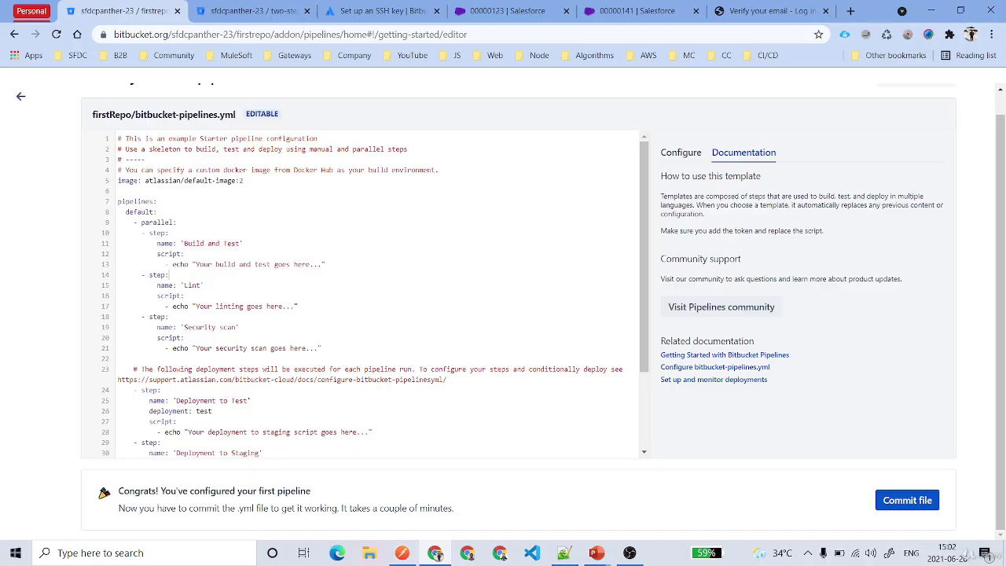
pyautogui.press('Up')
pyautogui.press('Home')
pyautogui.hotkey('shift', 'End')
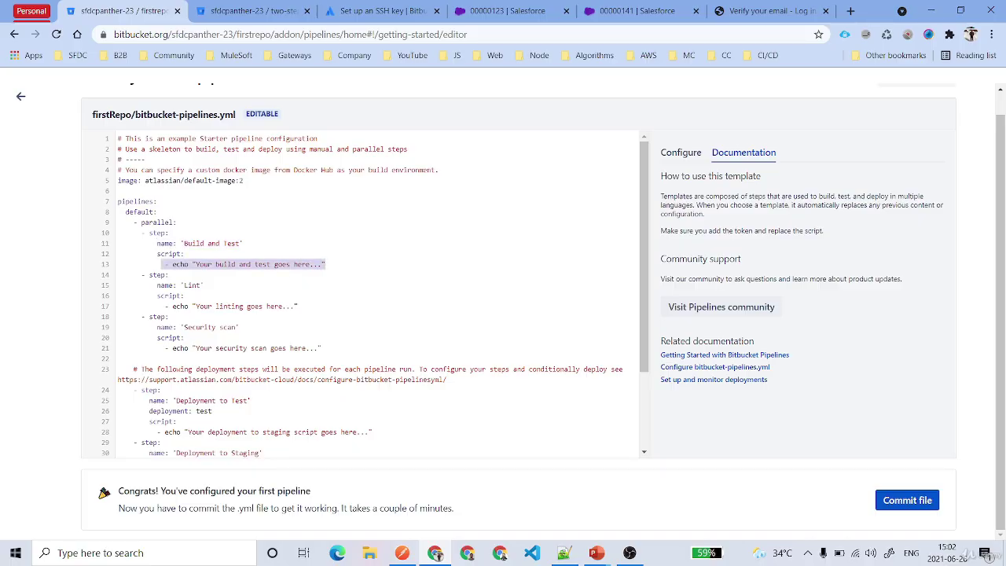
pyautogui.press('End')
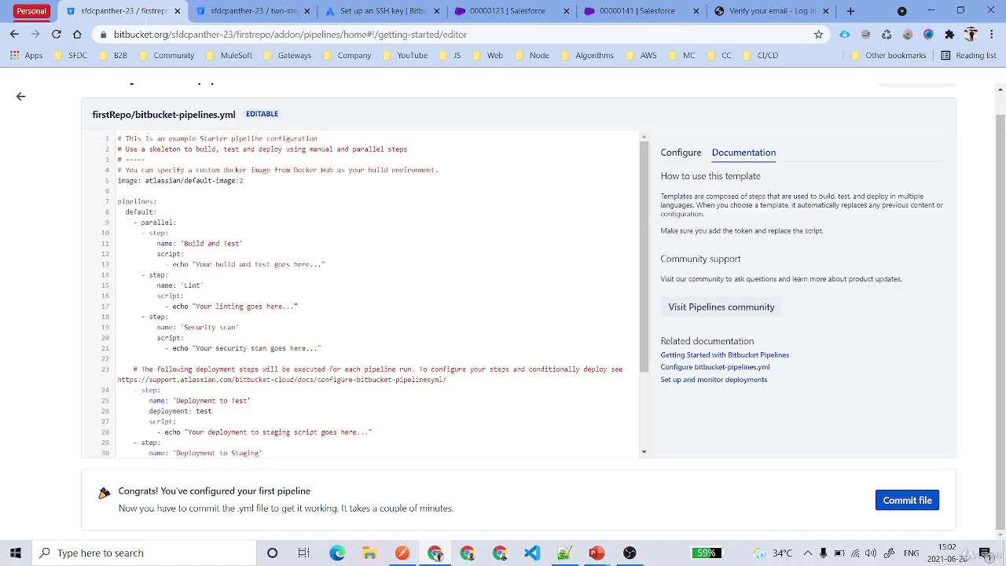
pyautogui.press('Home')
pyautogui.hotkey('shift', 'End')
pyautogui.press('End')
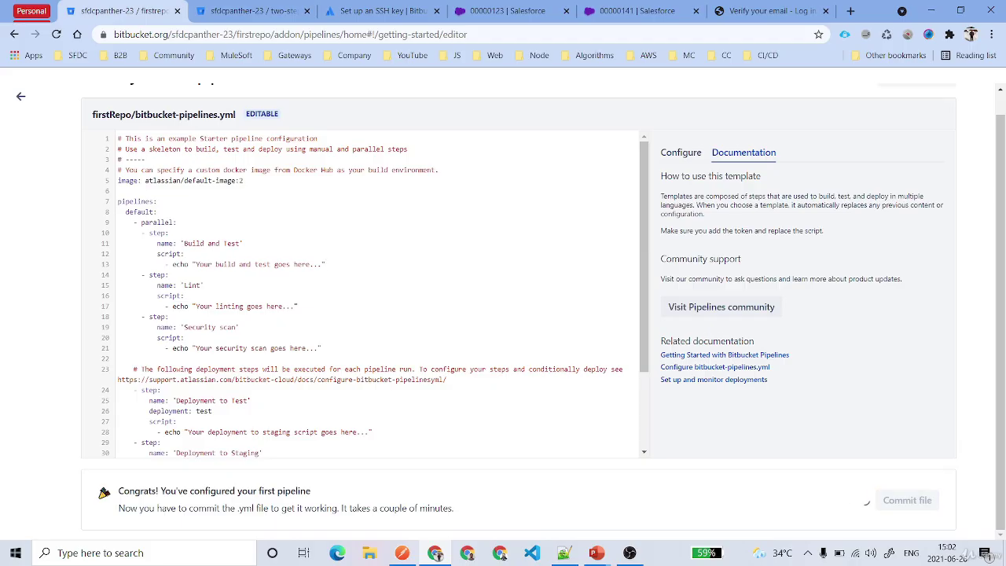
# Step: Commit the bitbucket-pipelines.yml file and check the Test and Staging deployment steps of the pipeline run
pyautogui.moveTo(135, 115); pyautogui.dragTo(239, 115)
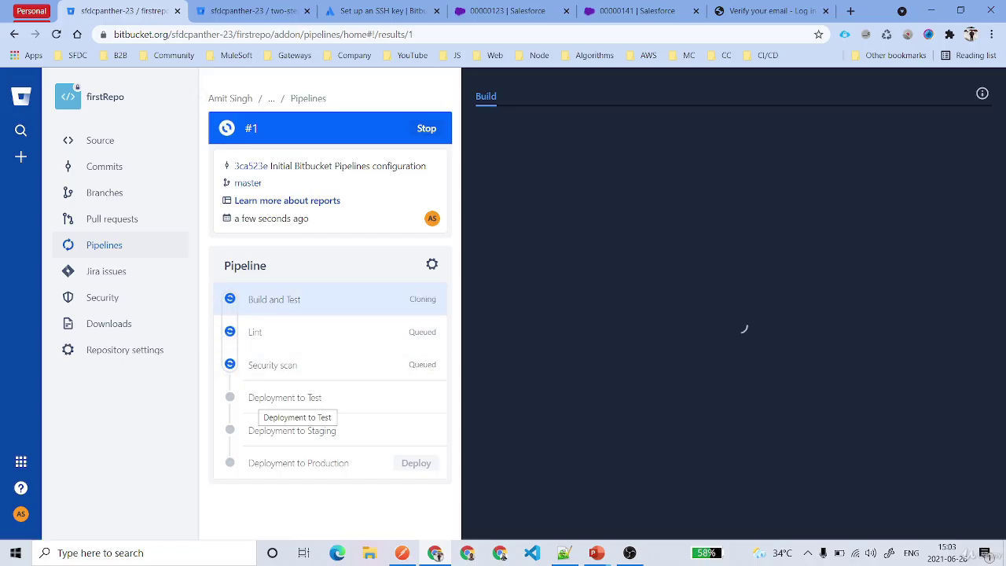
pyautogui.moveTo(250, 399); pyautogui.dragTo(352, 402)
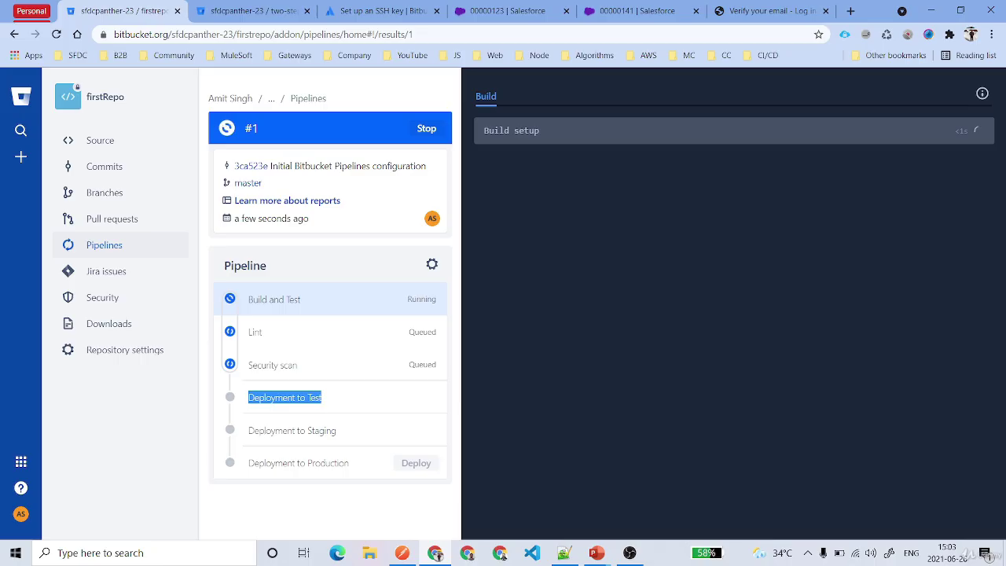
pyautogui.moveTo(247, 431); pyautogui.dragTo(374, 429)
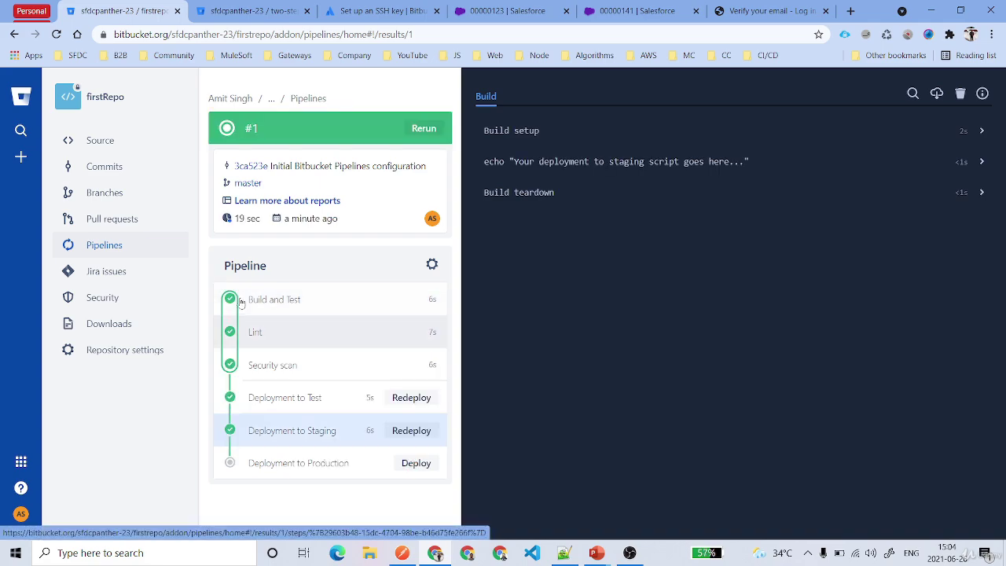
# Step: Deploy build #1 to the Production environment
pyautogui.click(416, 463)
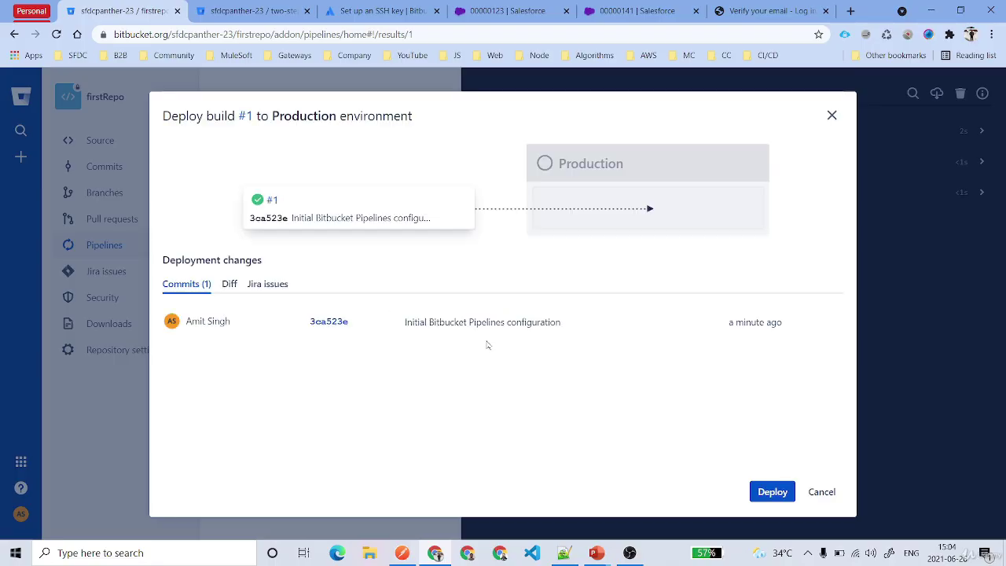
pyautogui.click(772, 491)
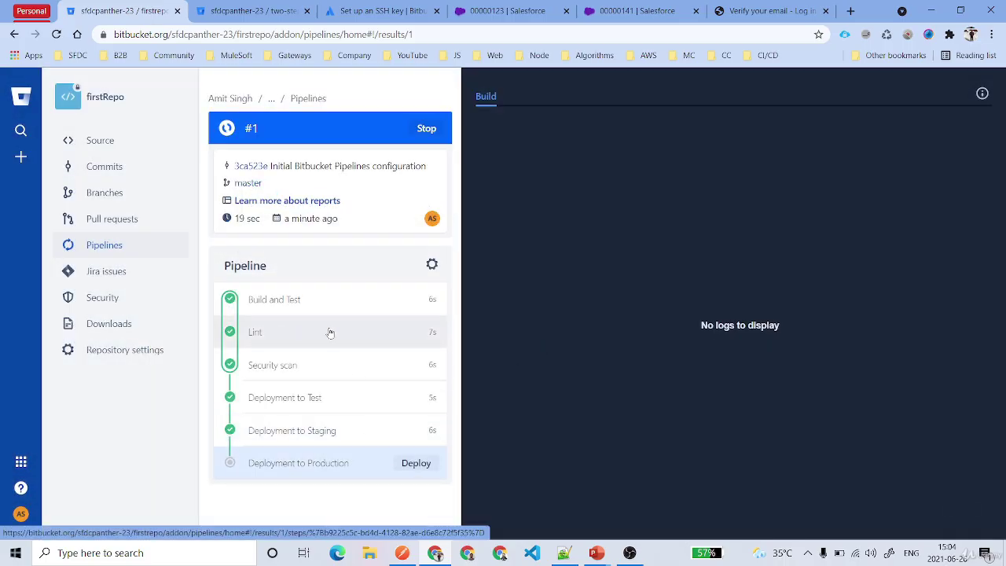
# Step: Open the Deployment to Production step's log and expand the output of its echo command
pyautogui.click(302, 465)
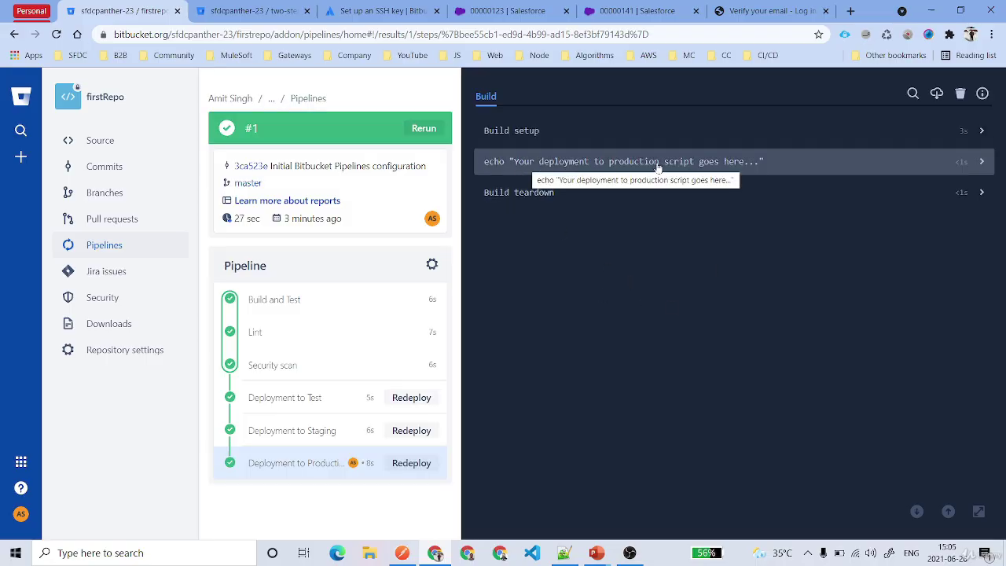
pyautogui.click(778, 164)
pyautogui.moveTo(494, 181); pyautogui.dragTo(718, 197)
pyautogui.click(718, 199)
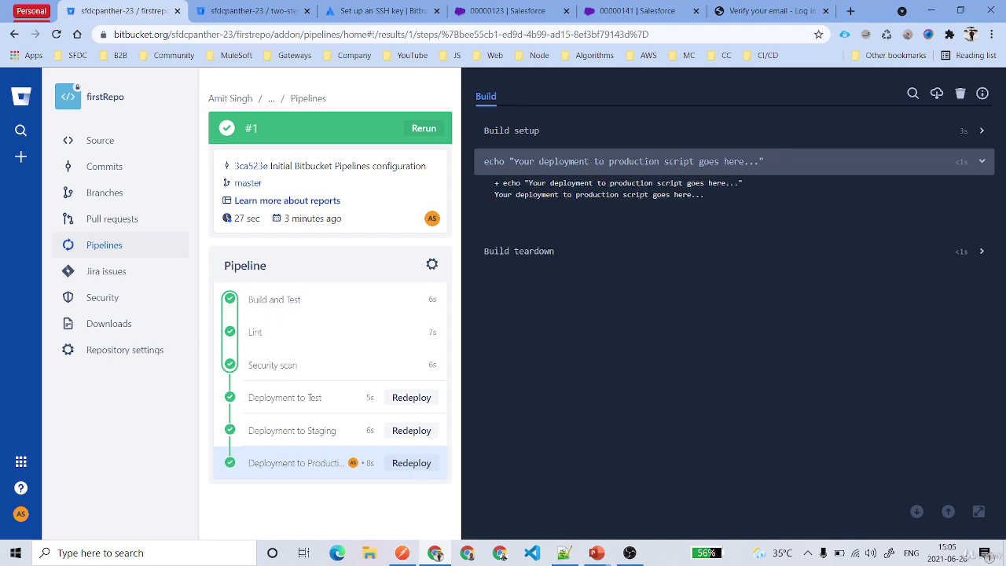
# Step: Open bitbucket-pipelines.yml in the repository's source files and review its committed content
pyautogui.click(118, 140)
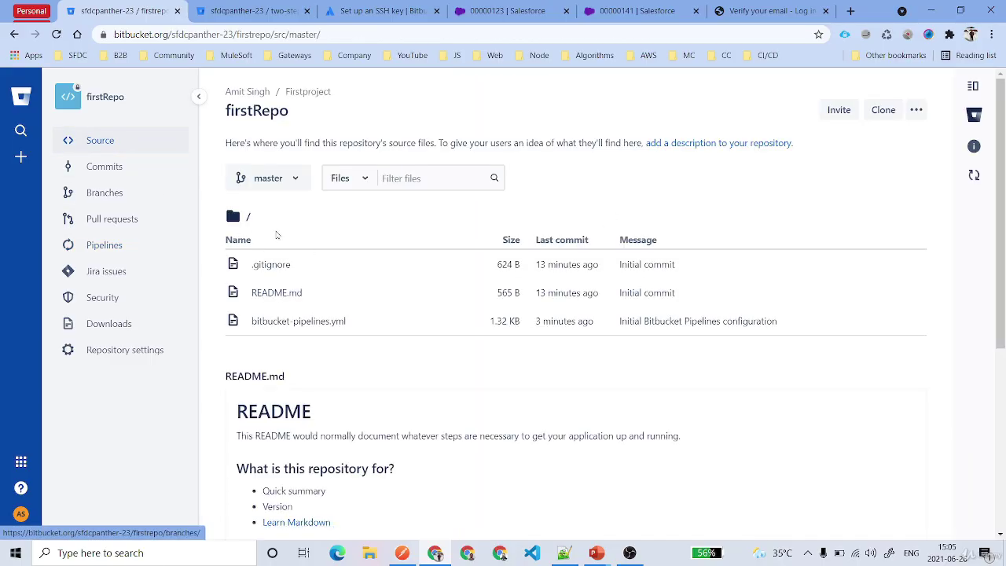
pyautogui.click(289, 322)
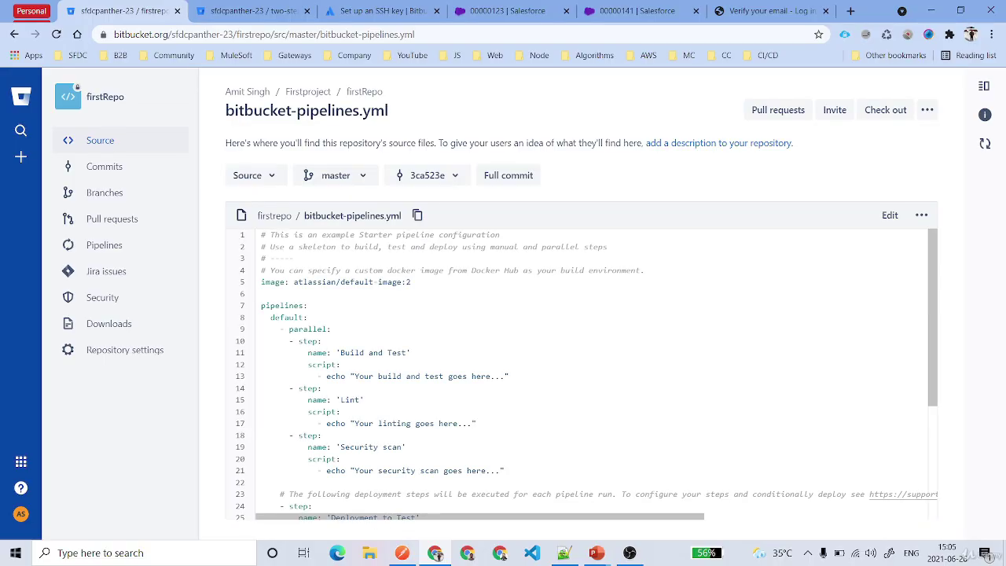
pyautogui.scroll(-3, 582, 377)
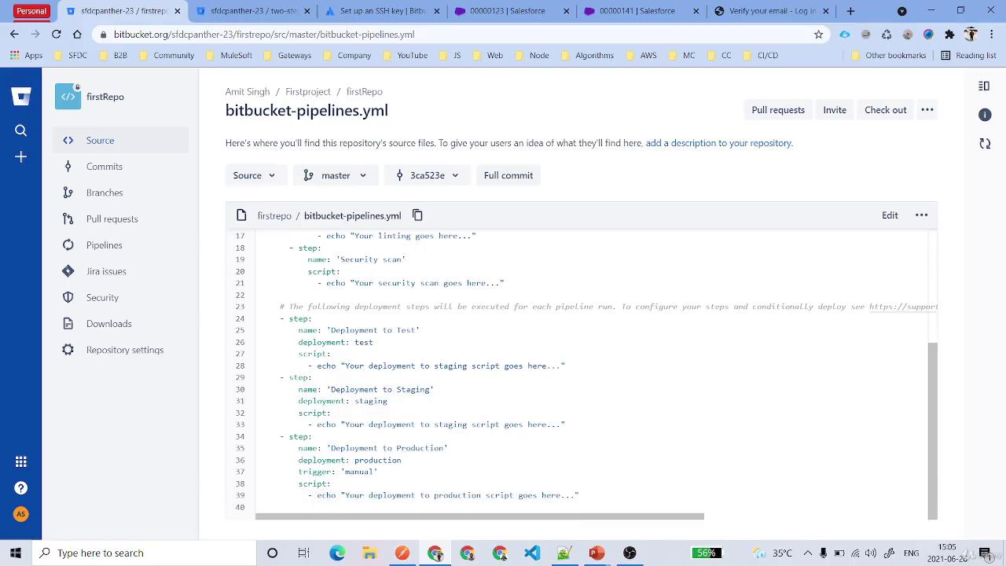
pyautogui.scroll(3, 581, 377)
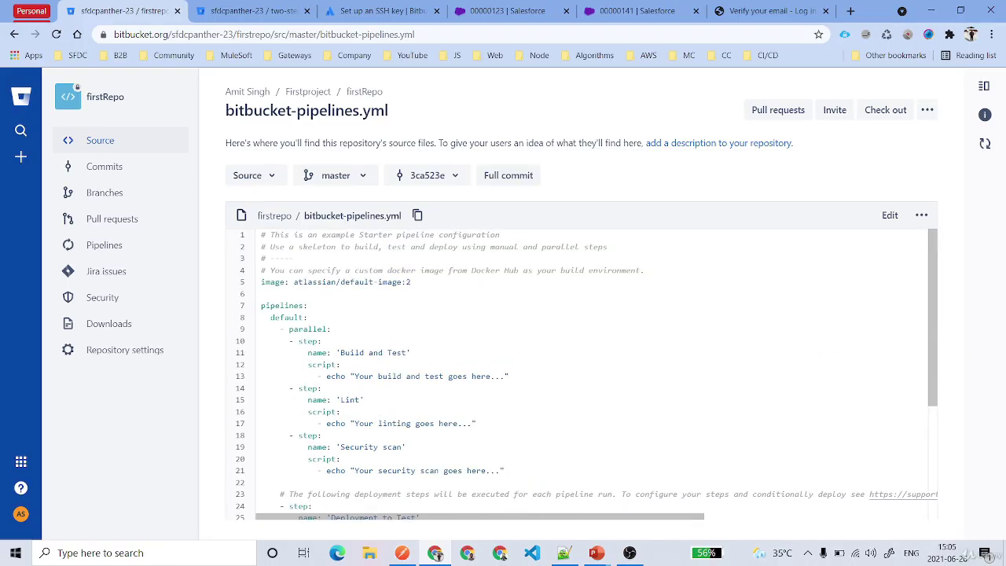